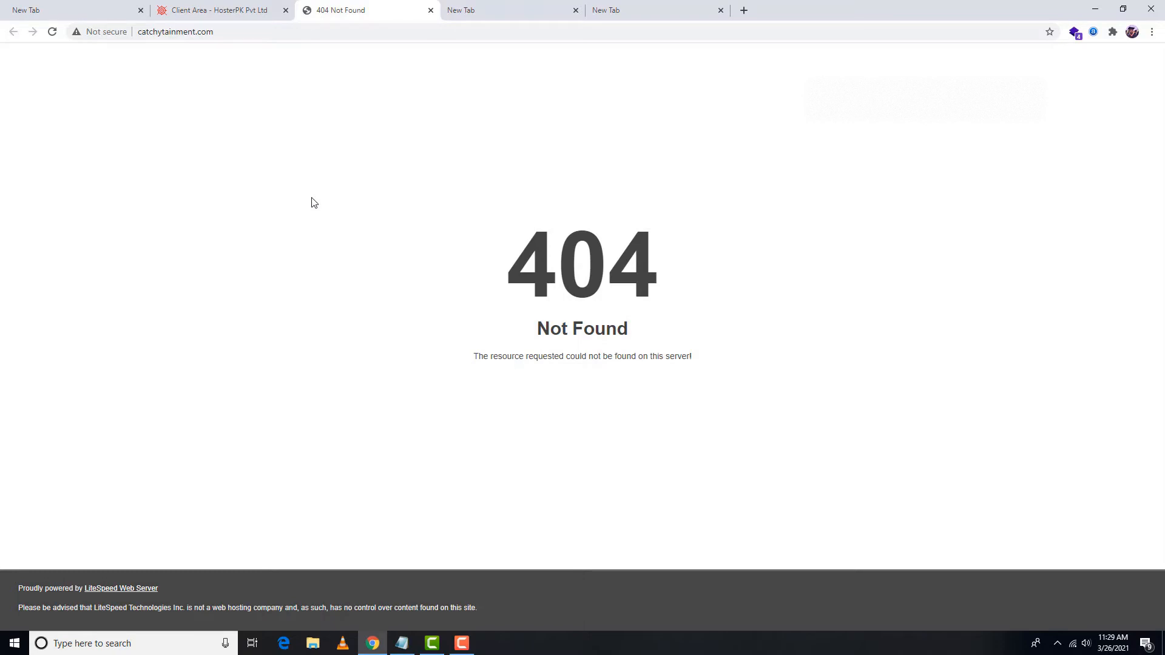
Open the catchytainment.com PHP Hosting Plan I details in the Client Area and log in to its cPanel
click(246, 12)
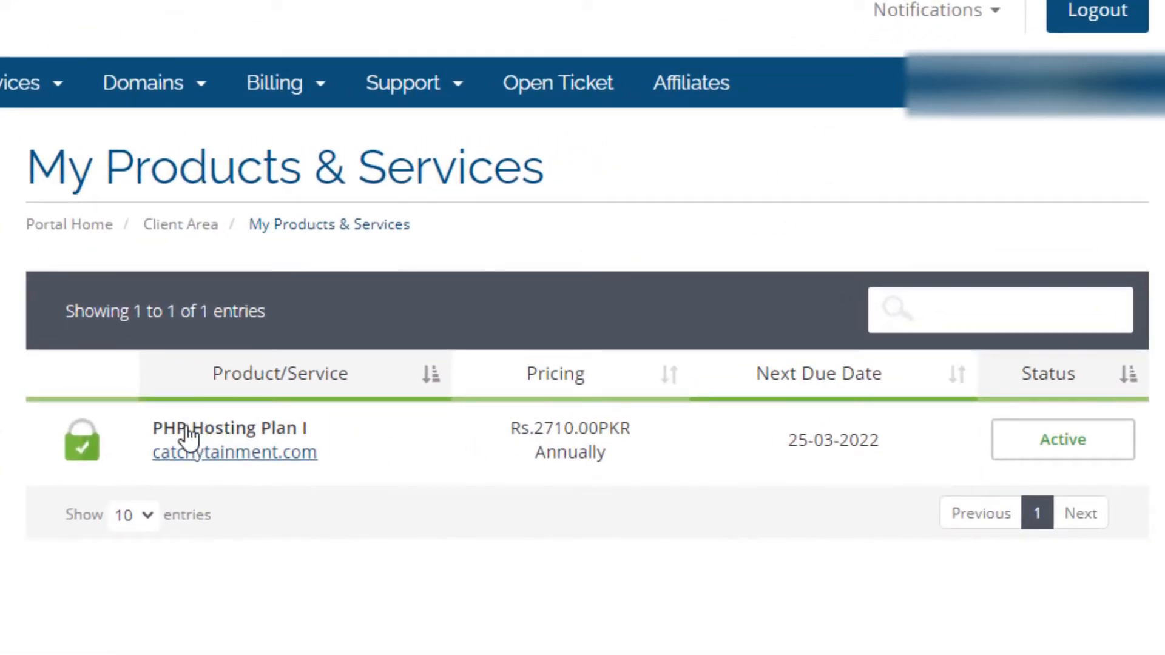
click(253, 431)
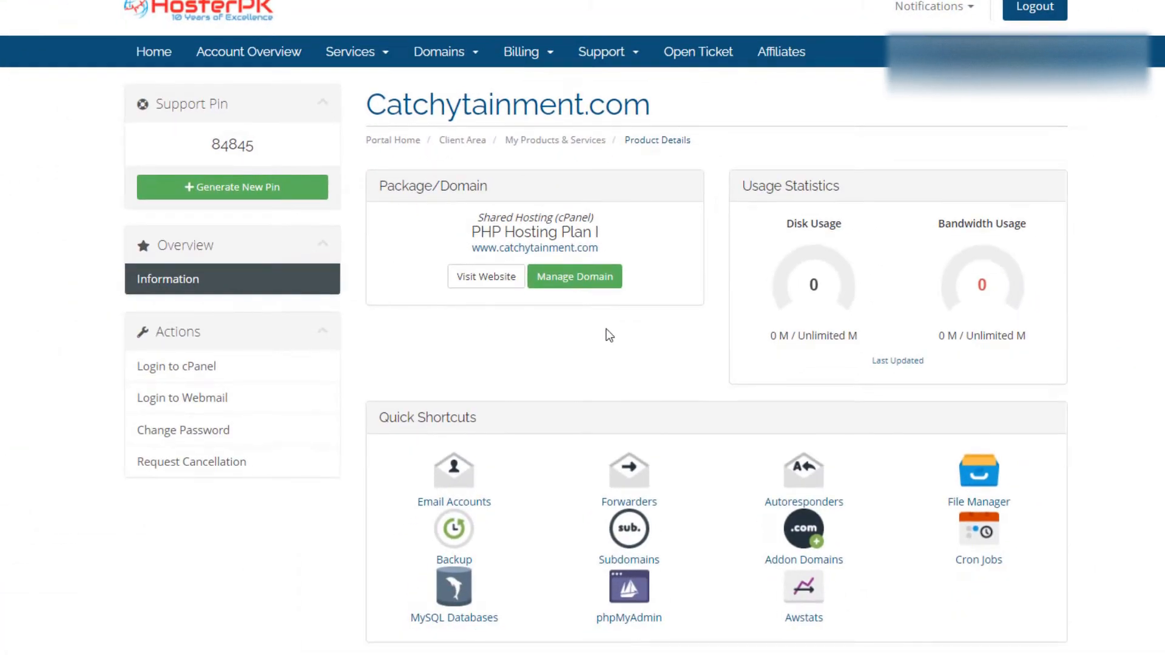
scroll(609, 336, down, 1)
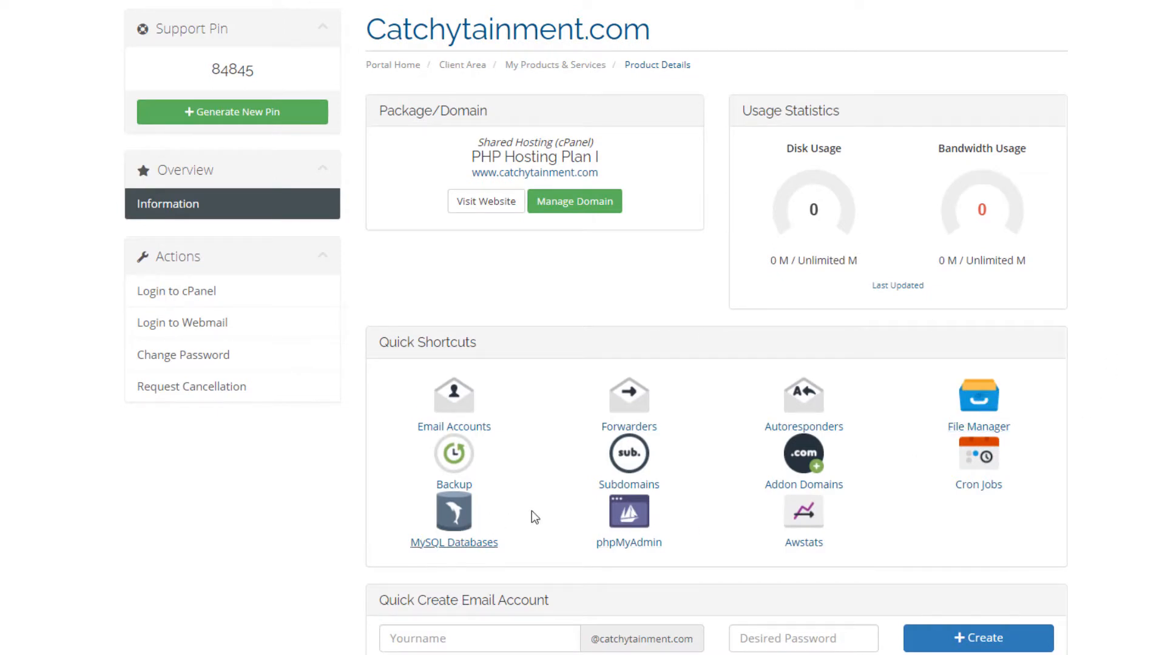
scroll(587, 412, down, 1)
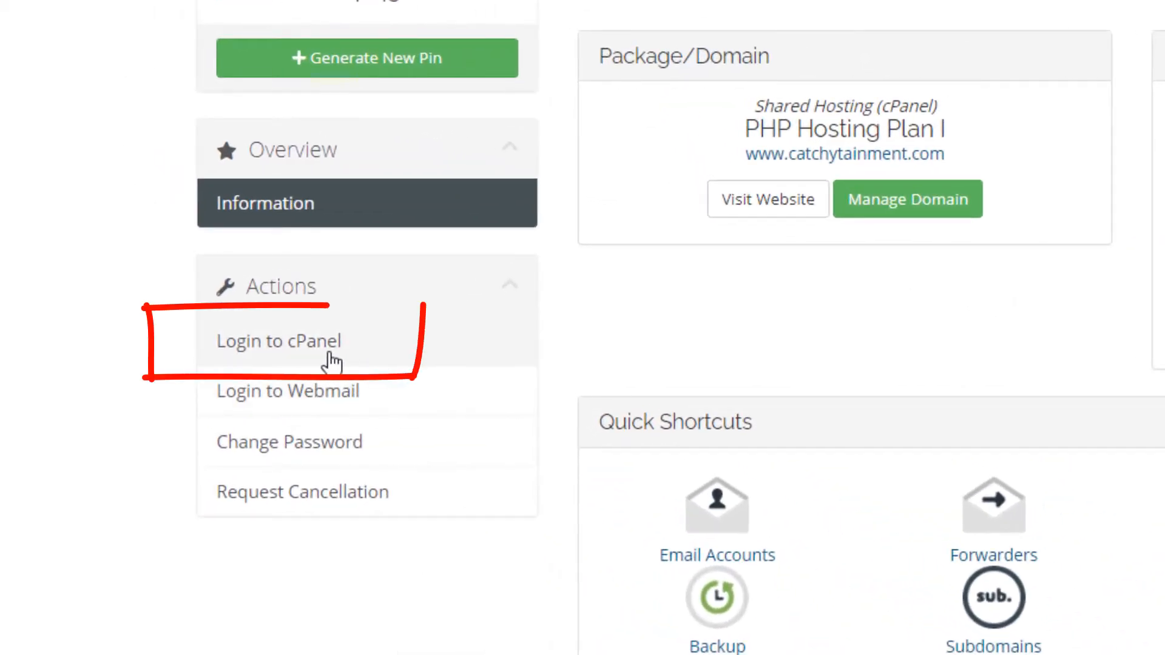
click(274, 359)
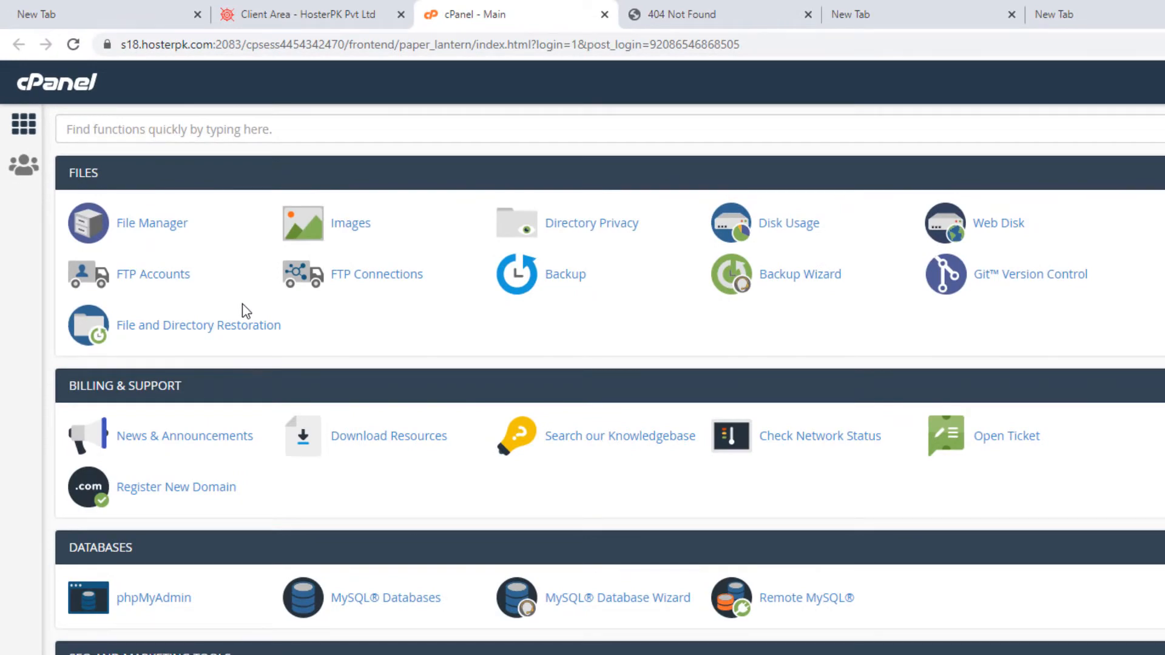
Scroll the cPanel dashboard down to the Softaculous Apps Installer section
scroll(244, 328, down, 20)
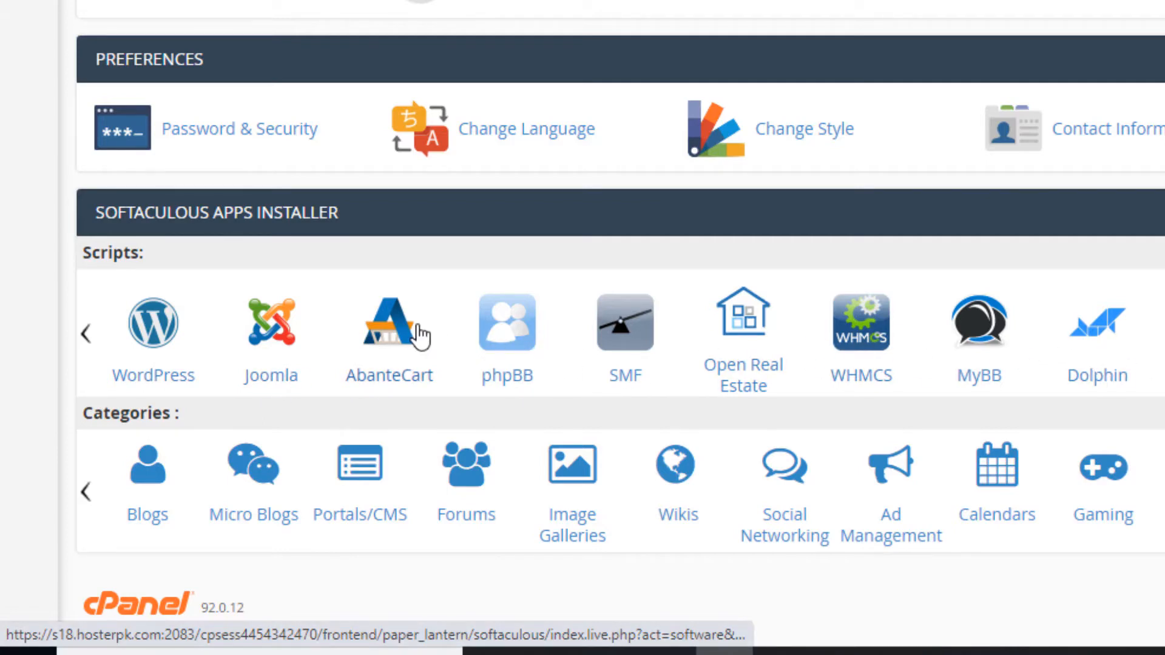
Start a WordPress 5.7 install for catchytainment.com and clear 'wp' from the In Directory field
click(151, 356)
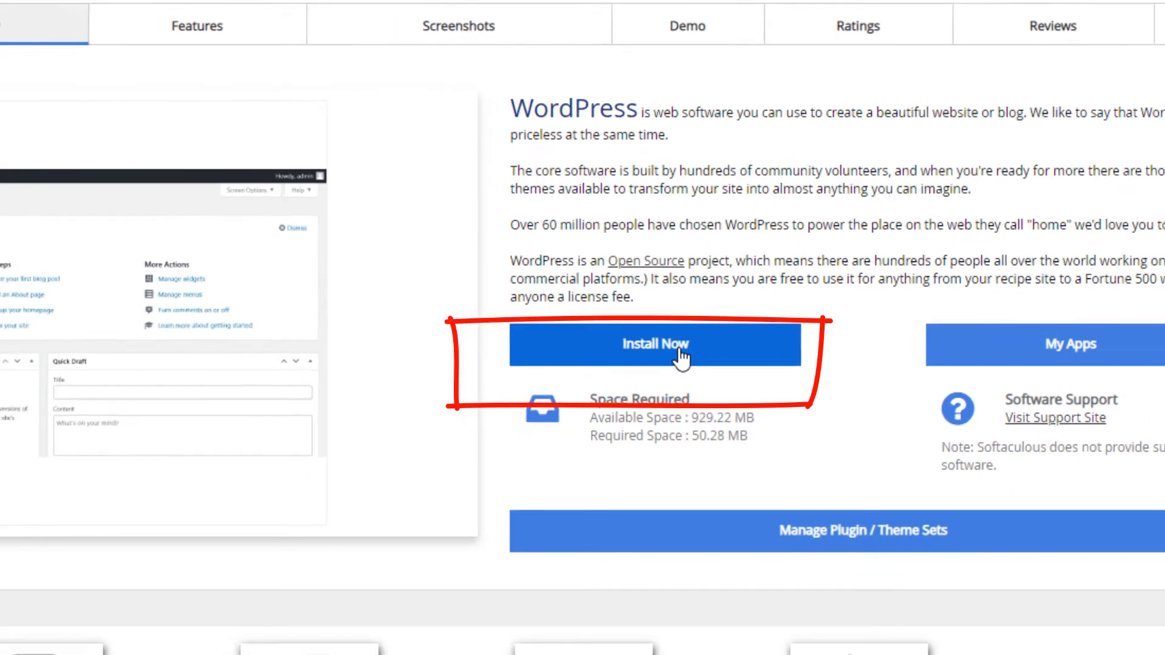
click(654, 372)
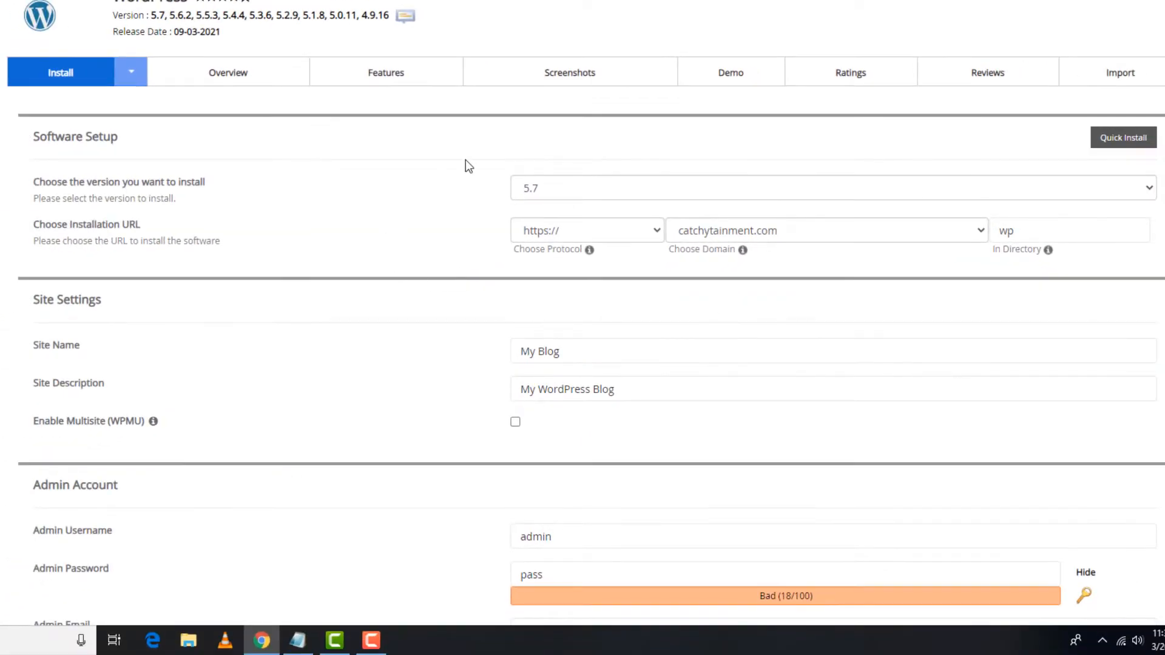
click(577, 185)
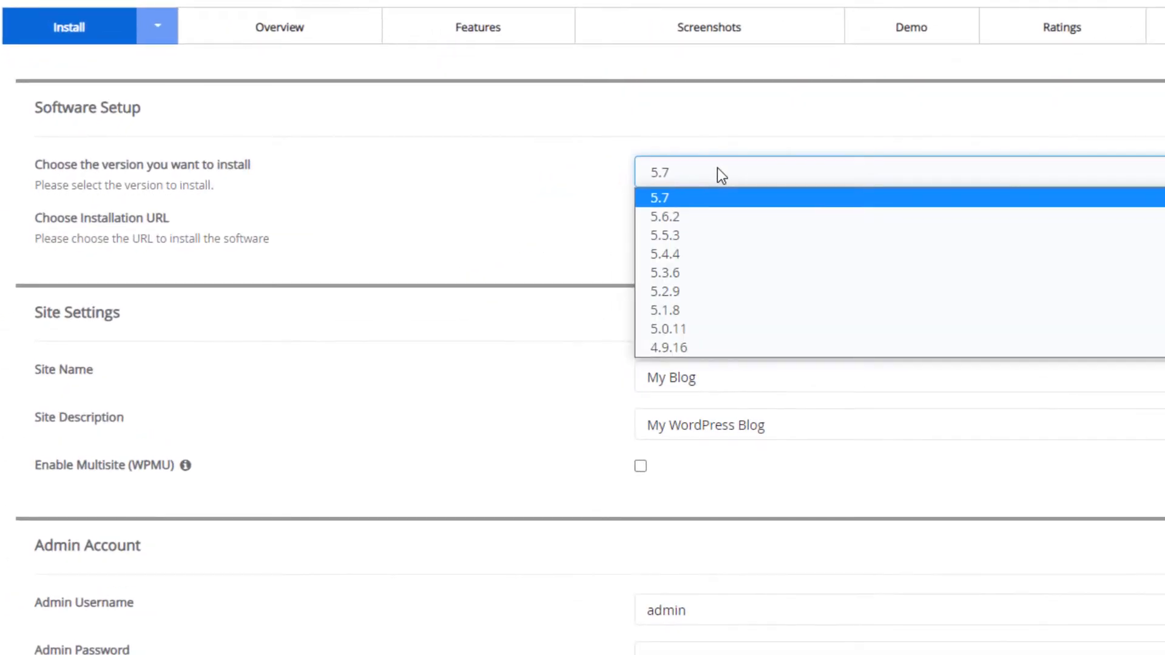
click(709, 171)
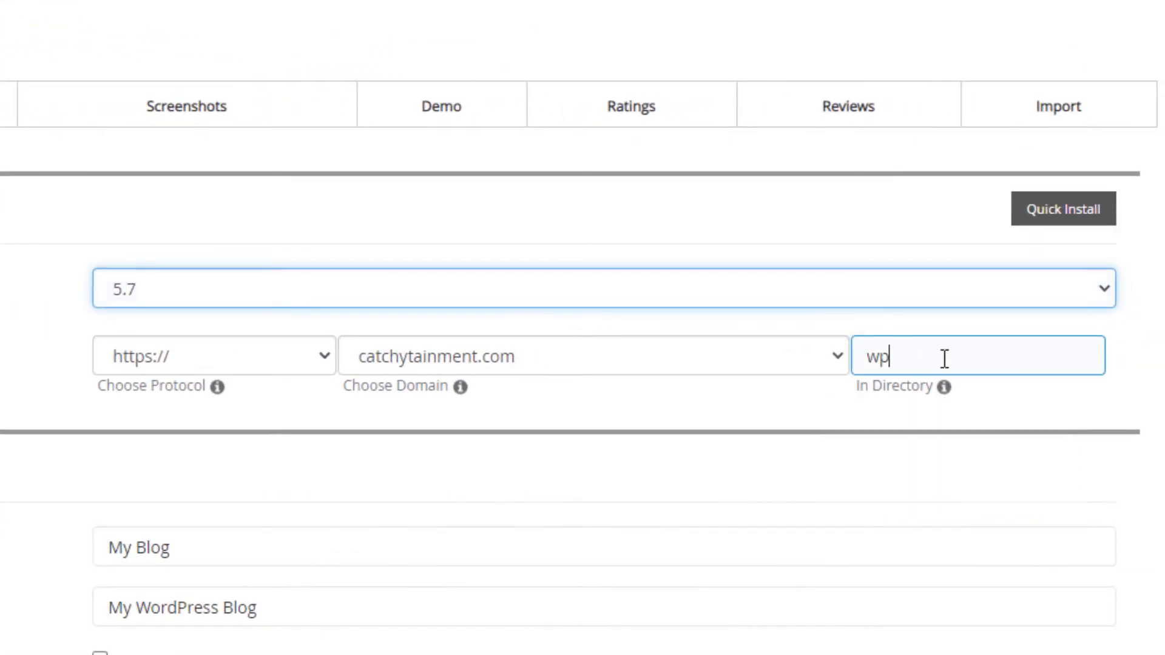
click(945, 358)
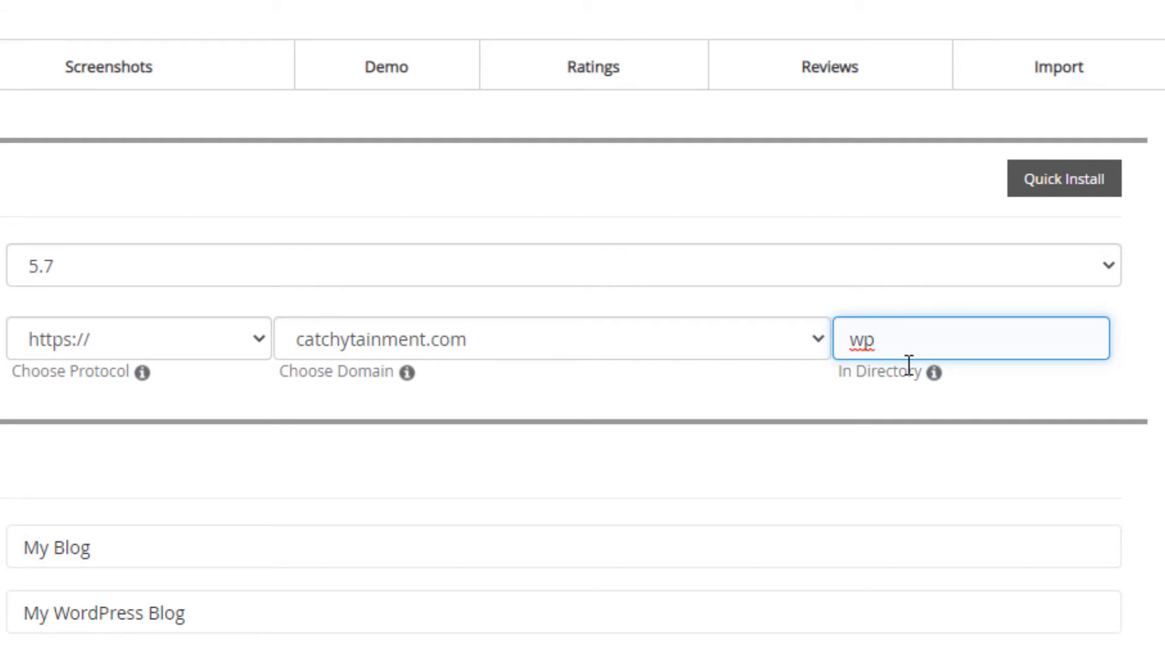
key(BackSpace)
key(BackSpace)
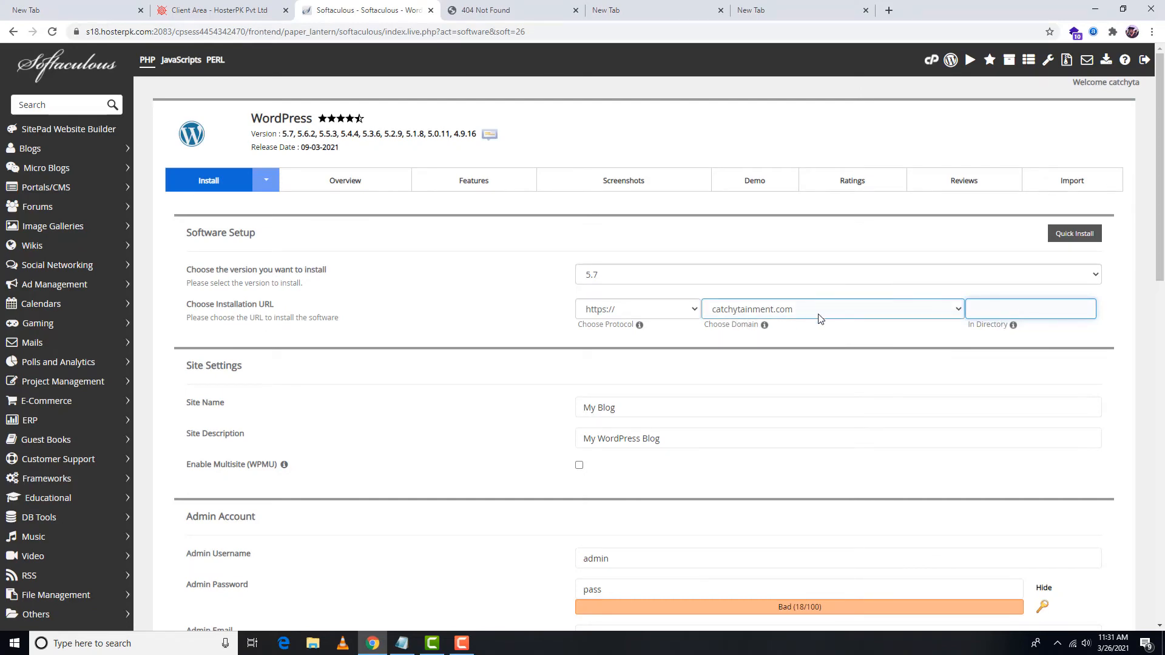
Replace the default admin username and password with a new username and stronger password
click(634, 407)
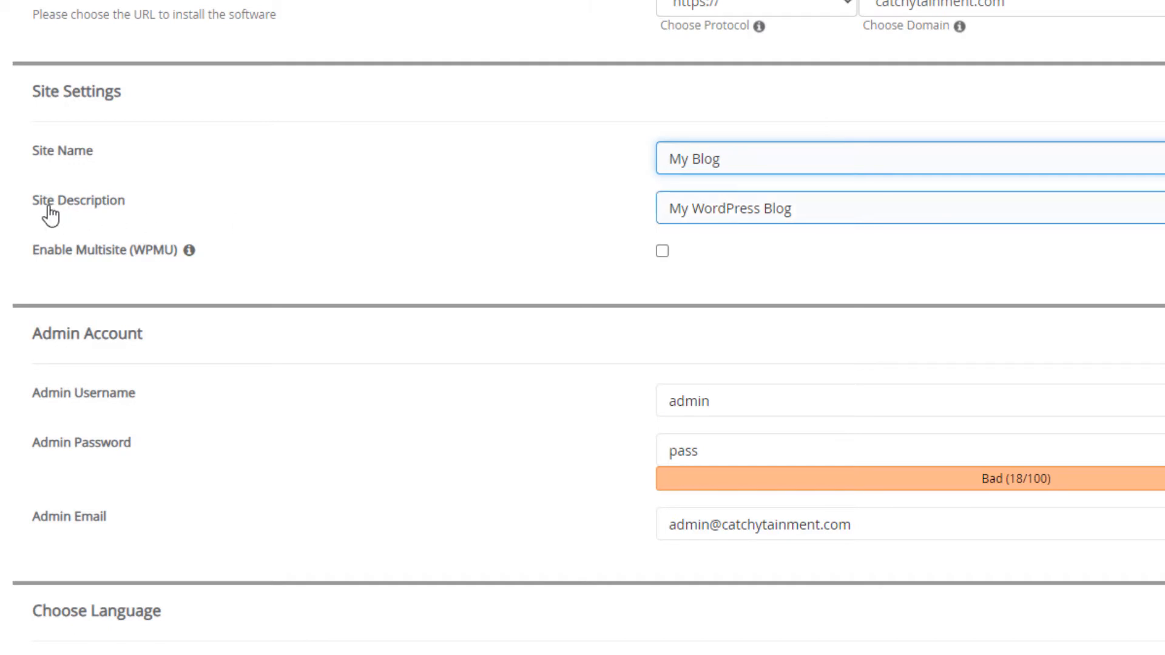
scroll(831, 207, down, 3)
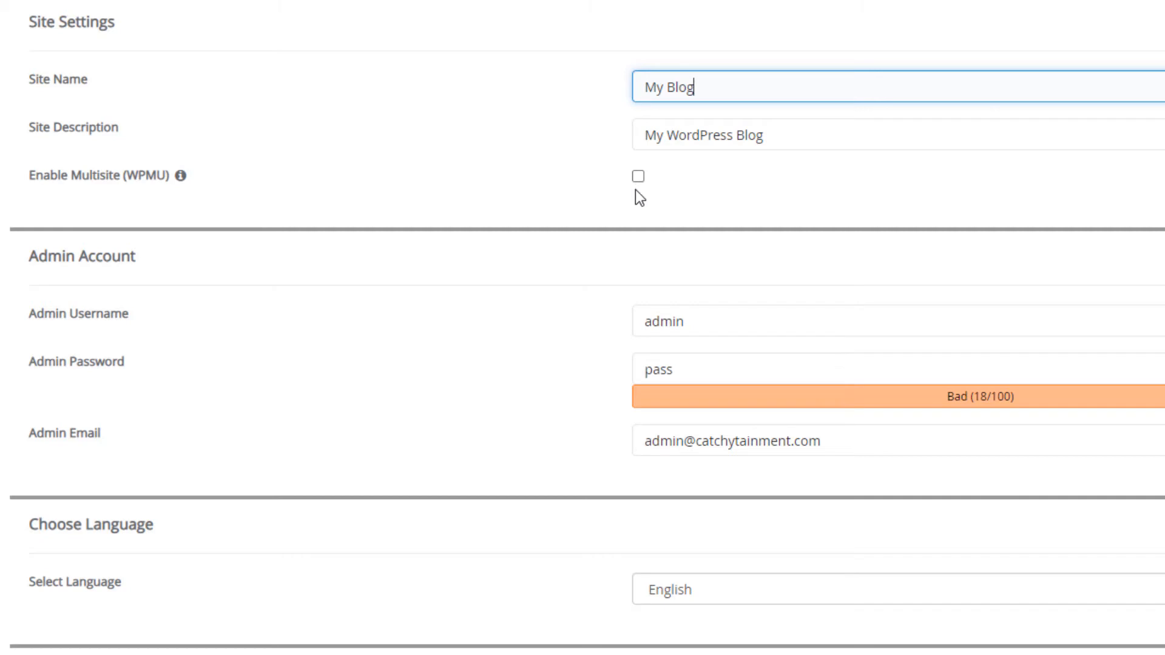
scroll(426, 338, down, 3)
click(715, 136)
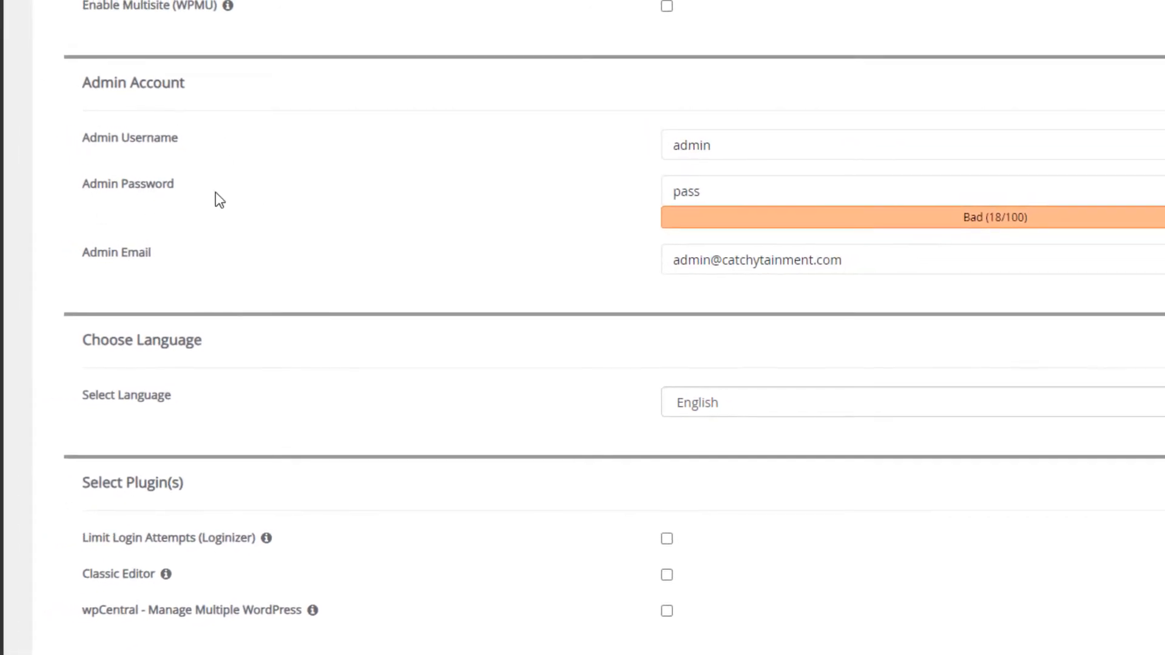
click(786, 151)
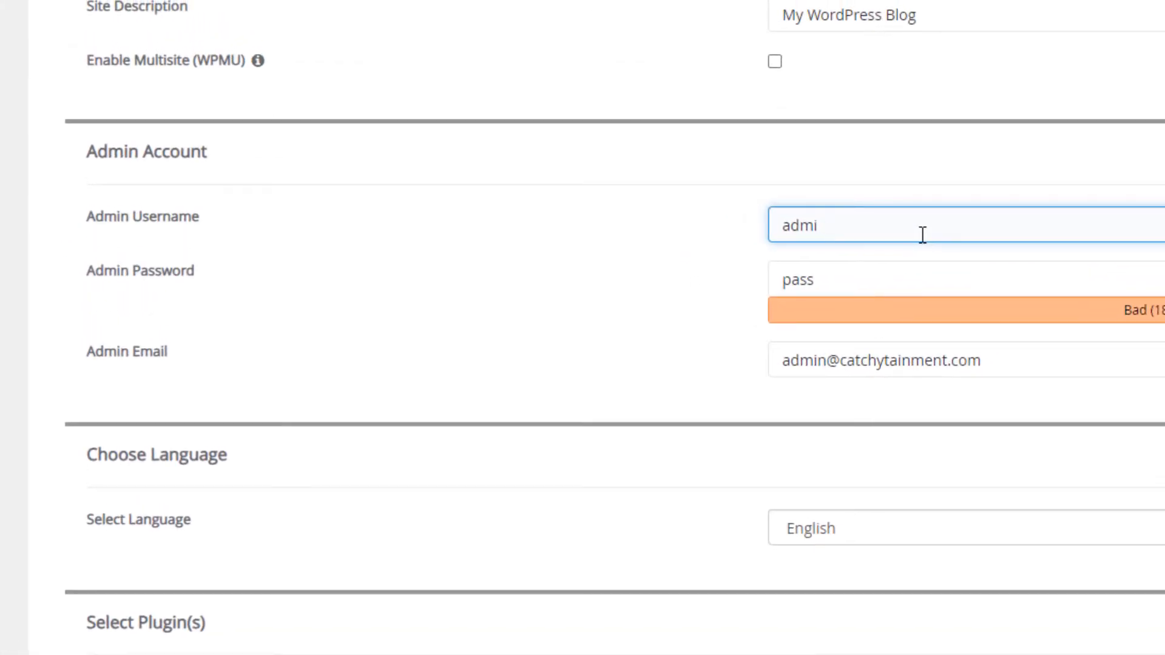
key(BackSpace)
key(BackSpace)
key(BackSpace)
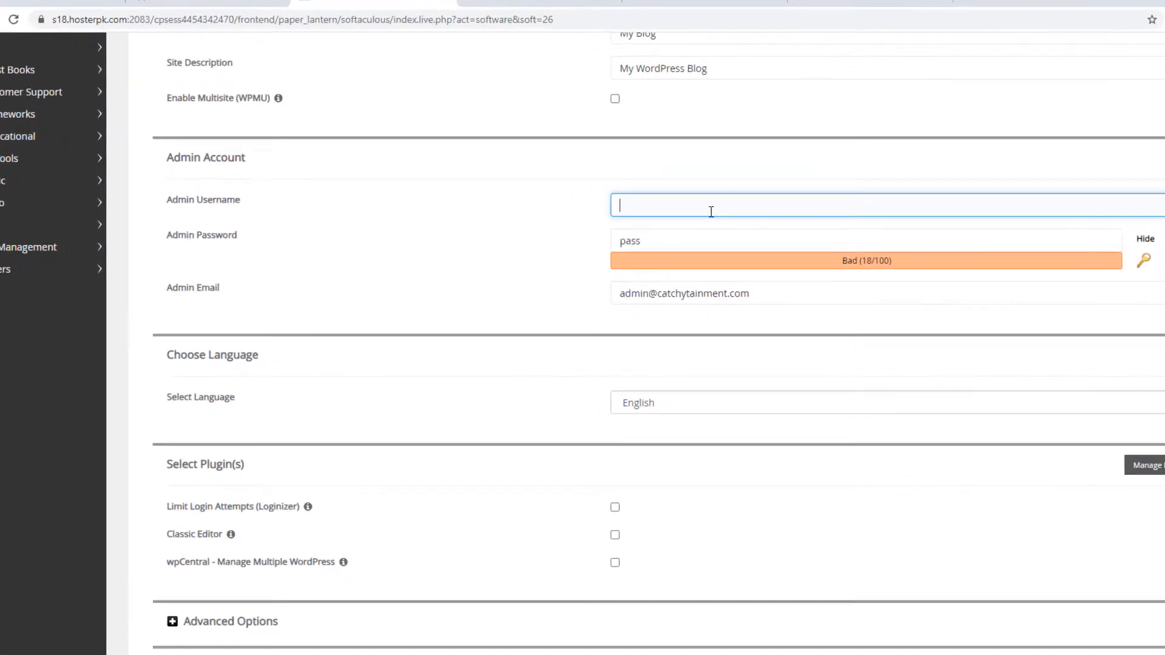
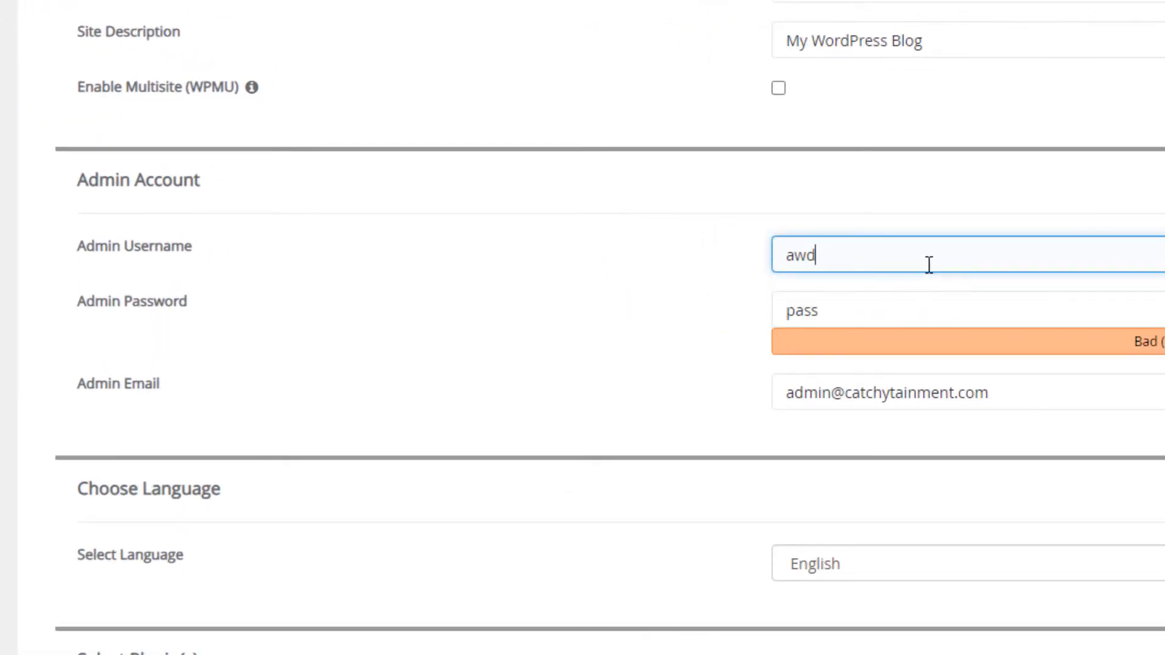
click(957, 315)
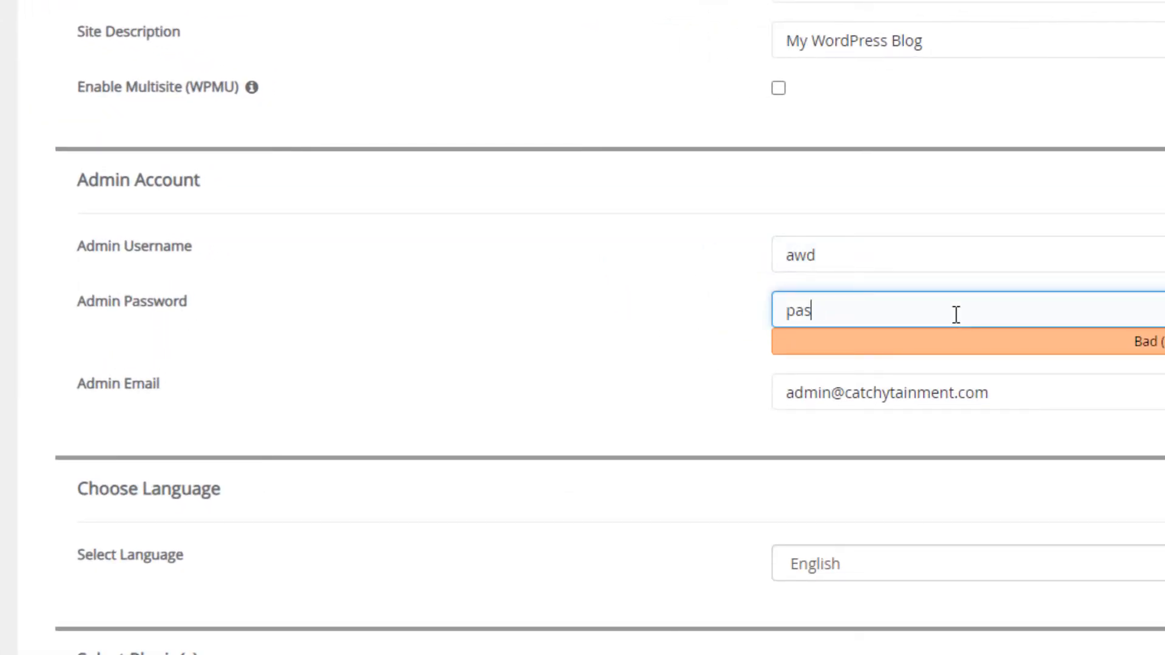
key(BackSpace)
key(BackSpace)
key(BackSpace)
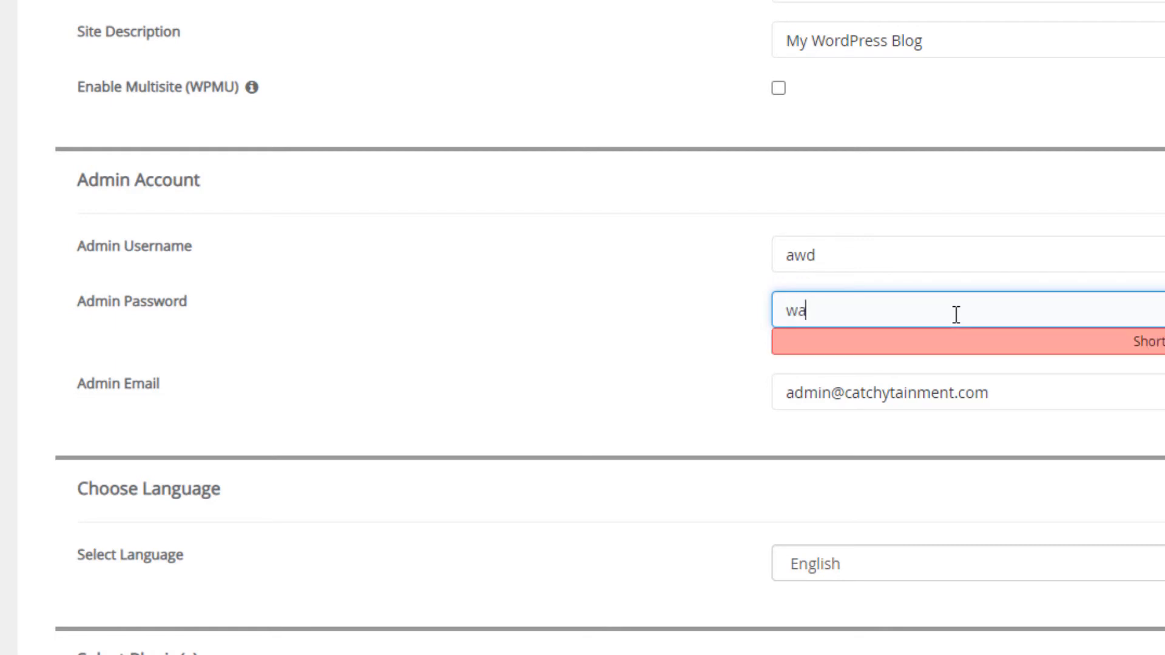
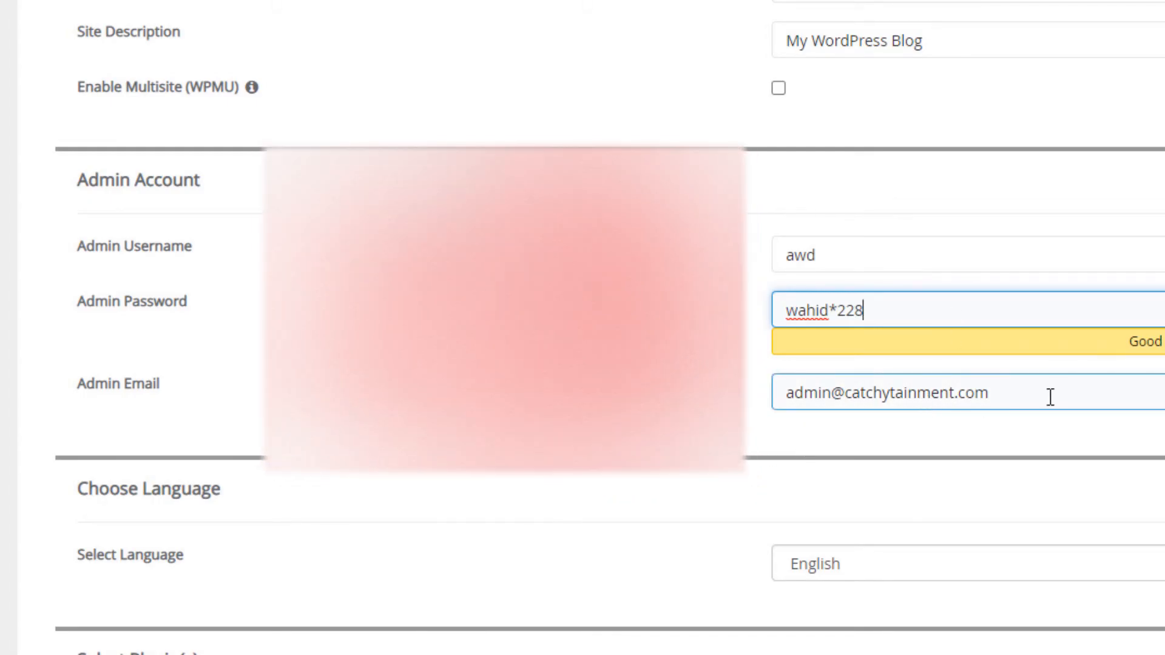
Select the Twenty Twenty-One theme and decline the image copyright offer
scroll(1055, 418, down, 5)
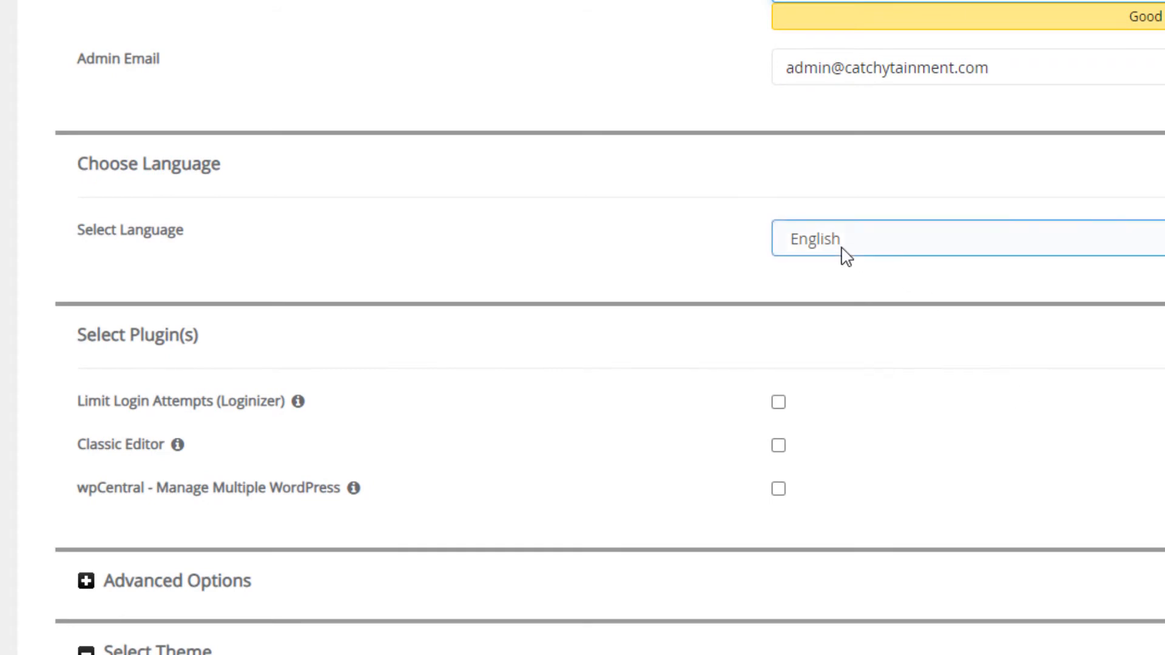
scroll(971, 358, down, 2)
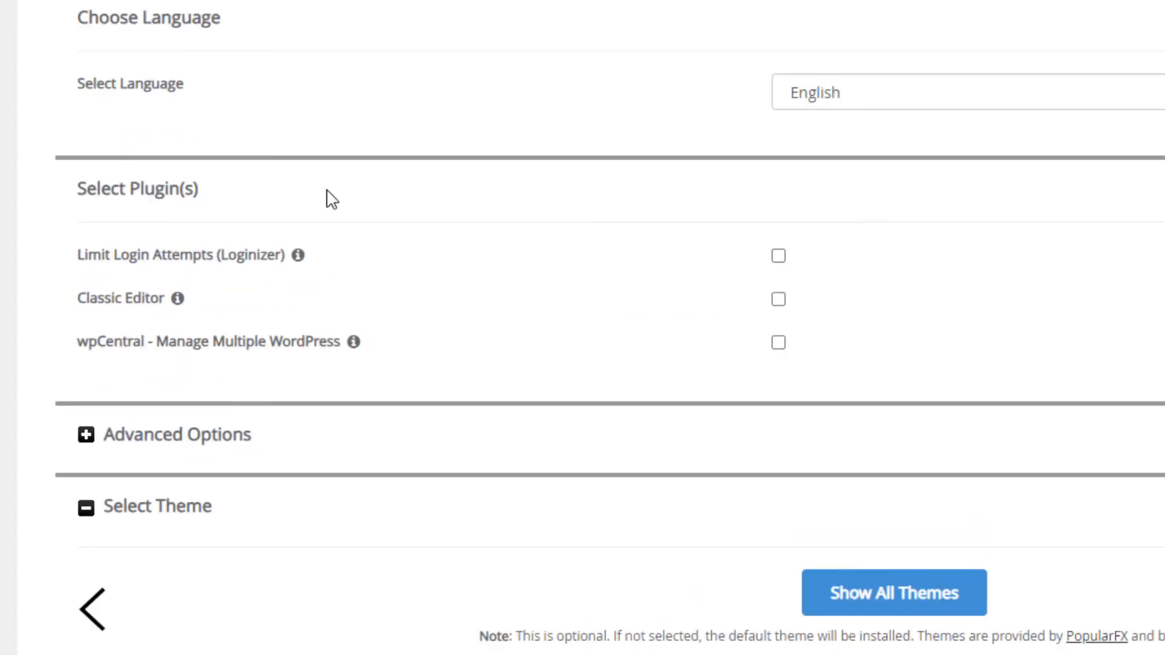
scroll(326, 191, up, 1)
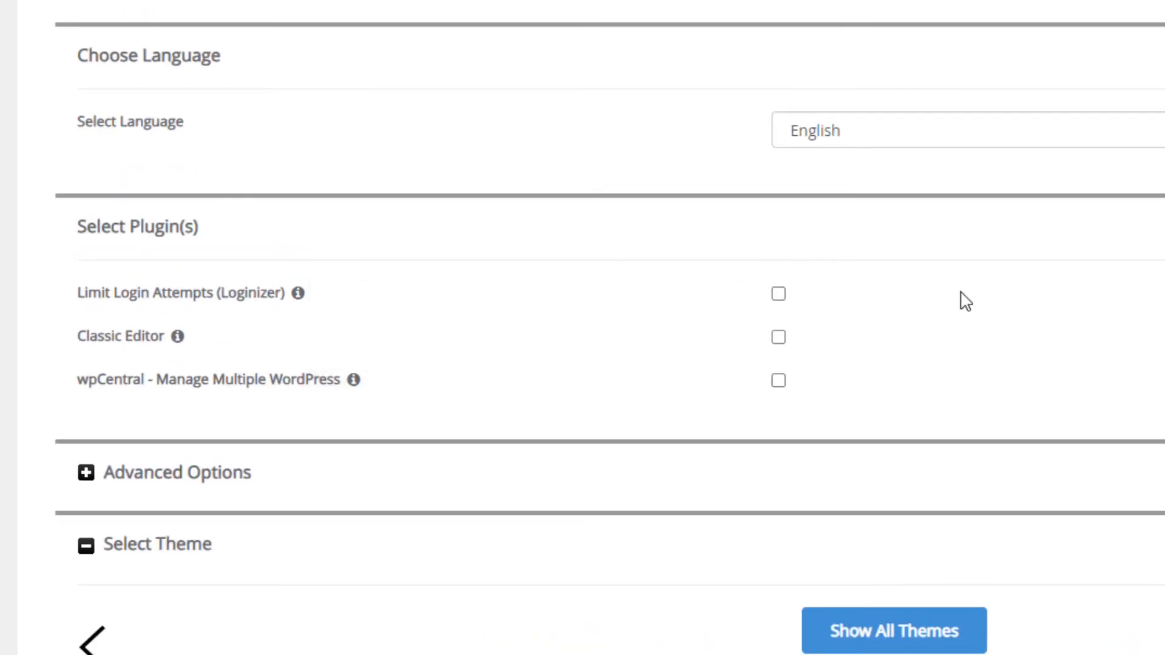
scroll(880, 356, down, 7)
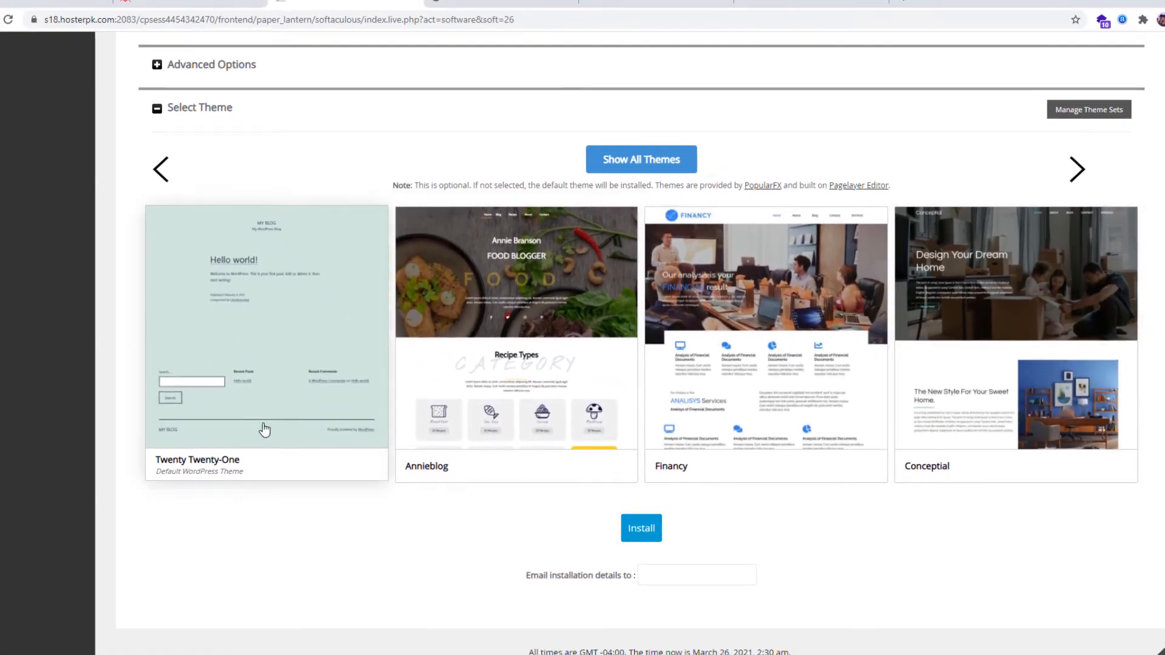
click(242, 412)
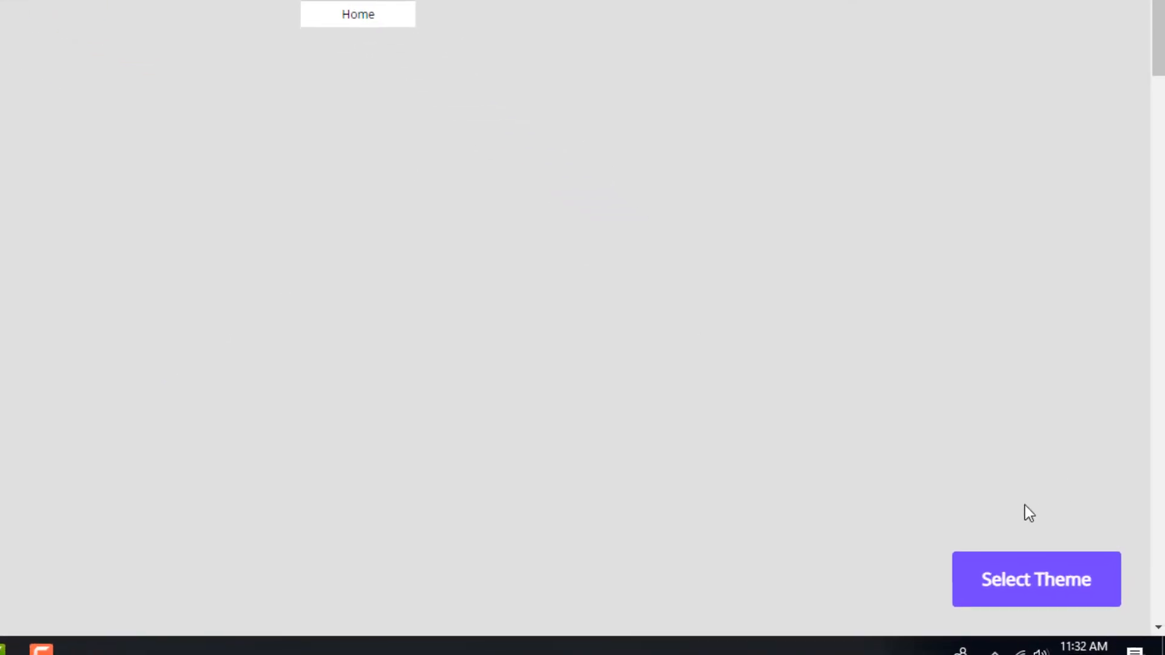
click(1019, 578)
click(647, 363)
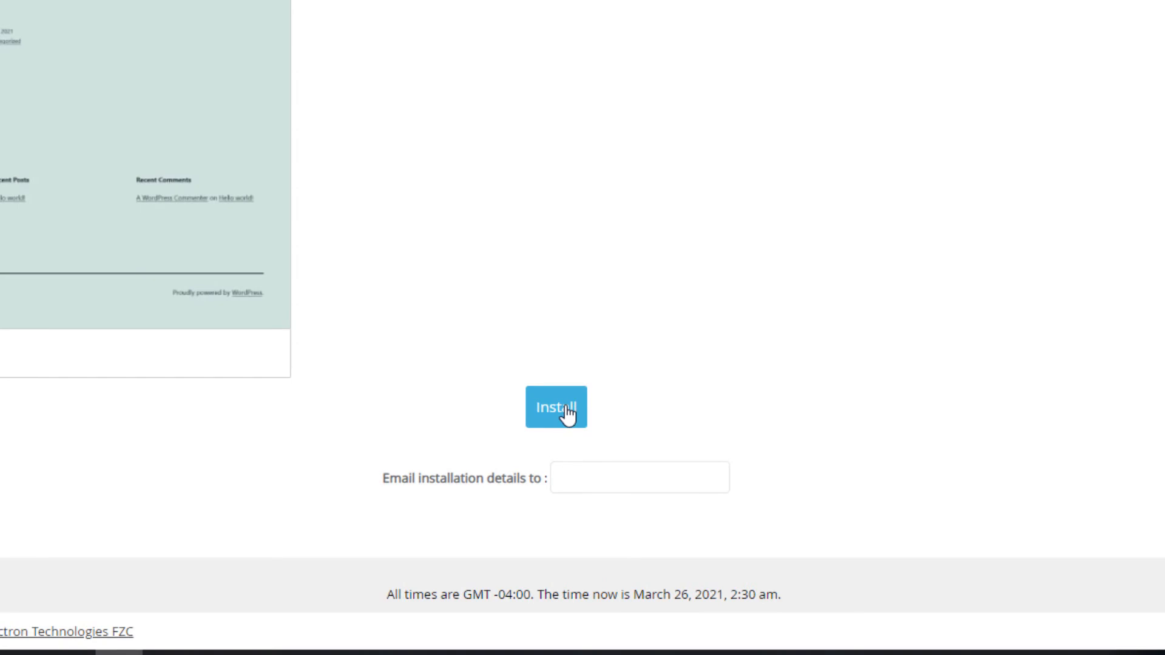
click(567, 414)
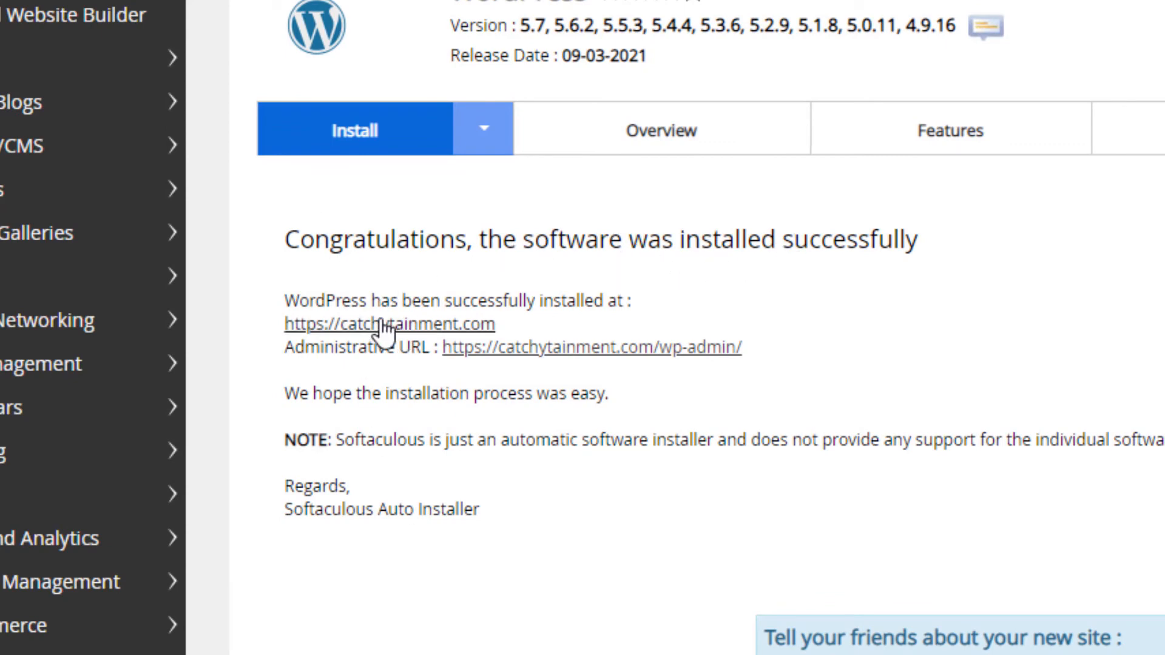
click(410, 325)
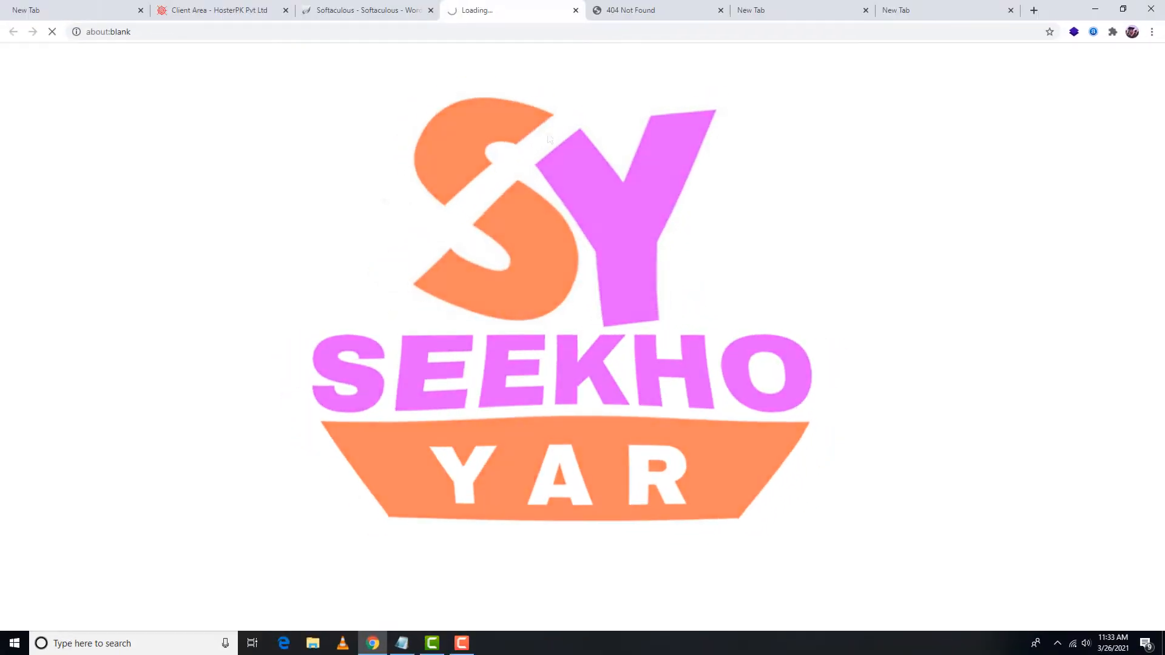
Review the live My Blog site, check the 404 Not Found tab, and go back to Softaculous
scroll(549, 129, down, 2)
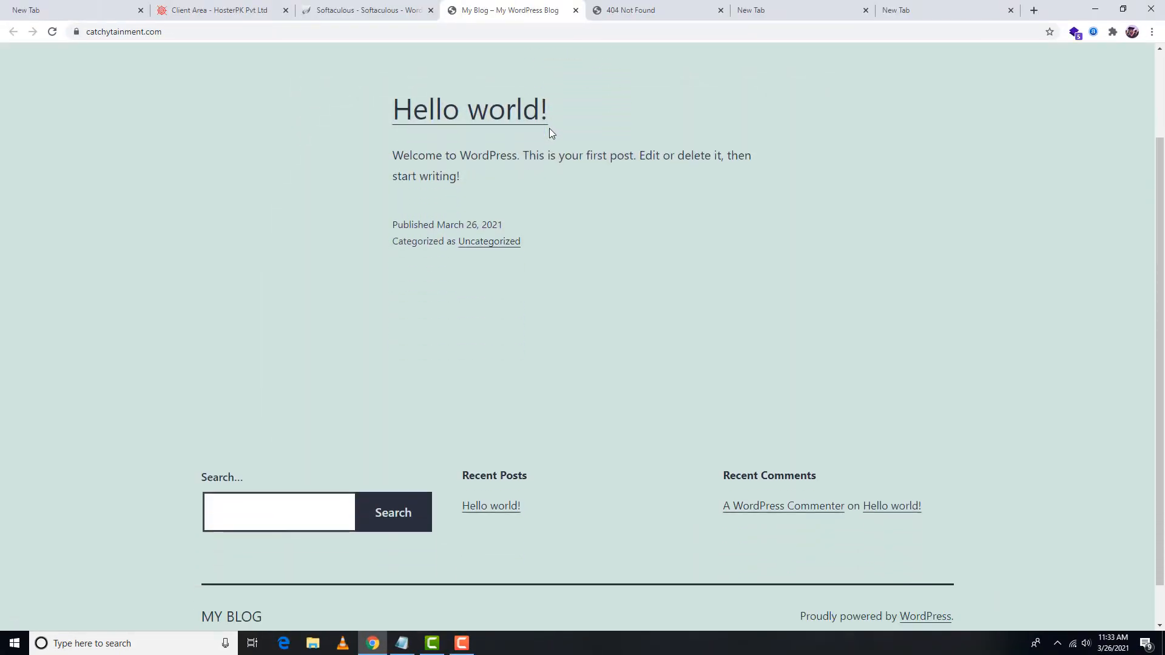
scroll(534, 133, up, 2)
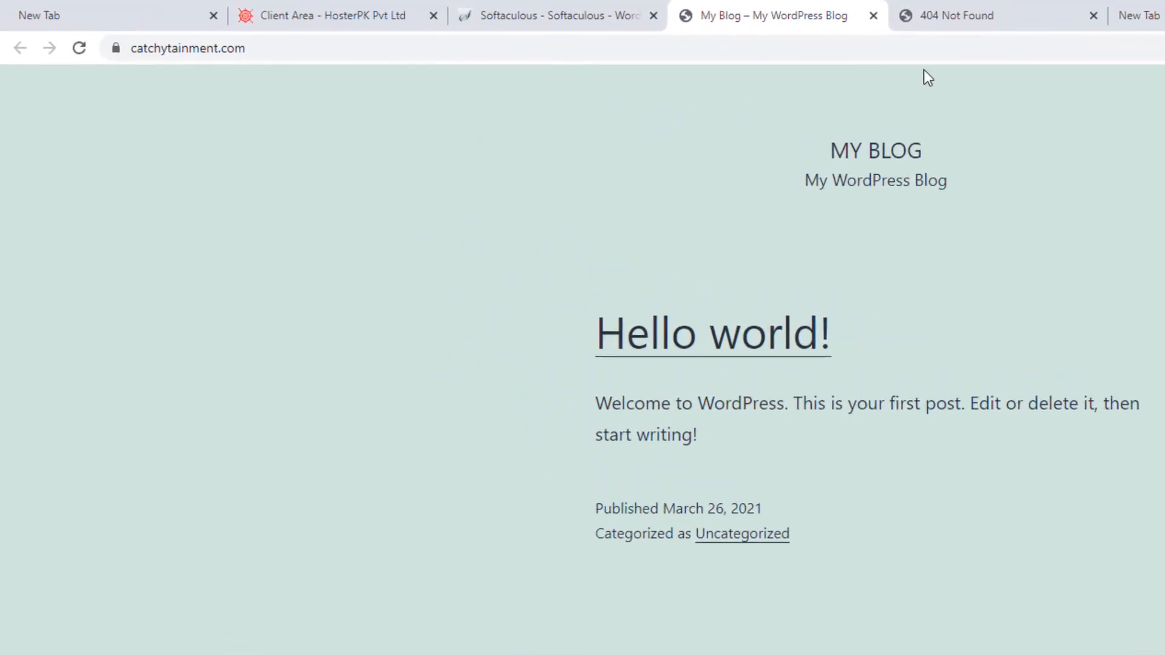
click(981, 1)
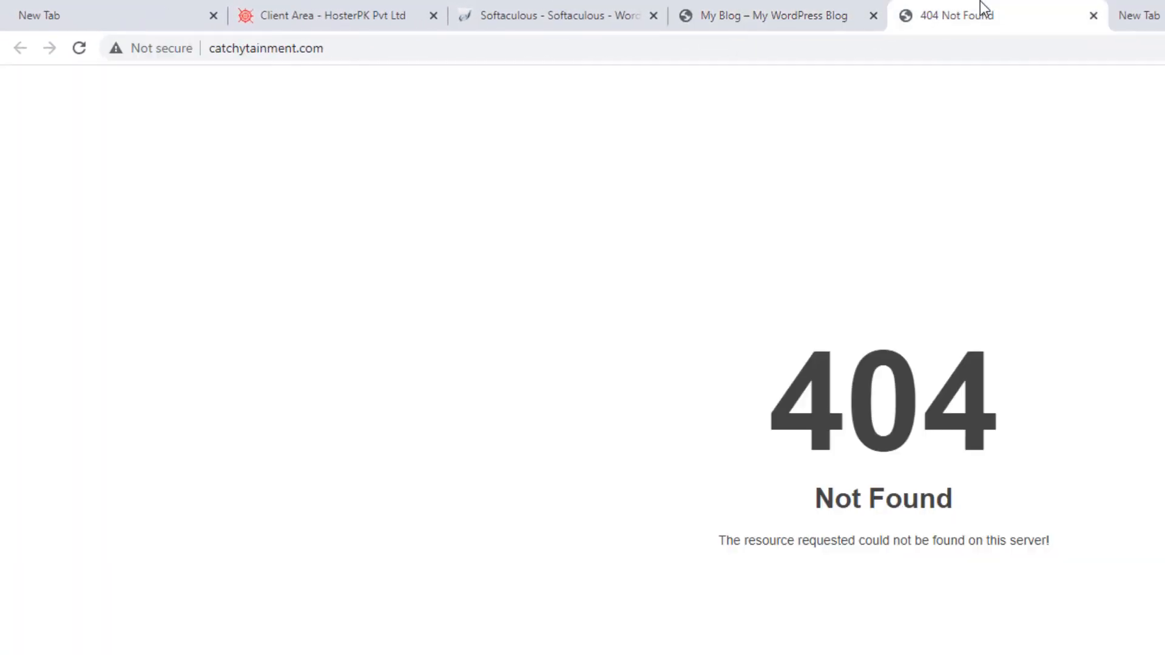
drag(765, 422, 1147, 380)
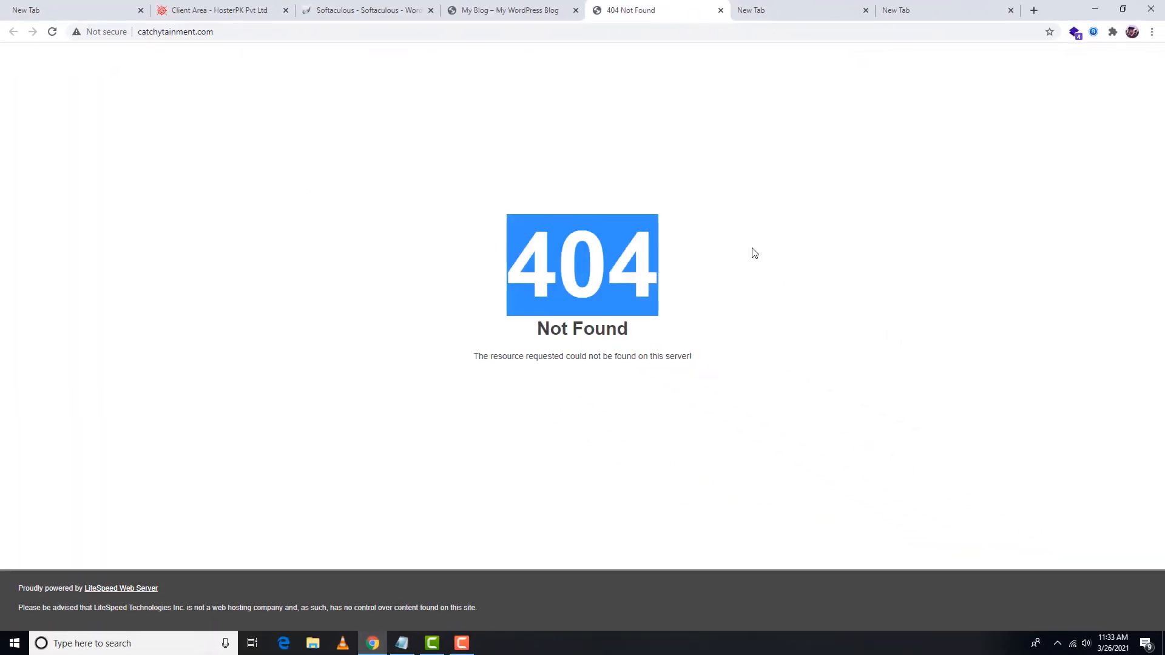
click(510, 10)
scroll(607, 462, down, 3)
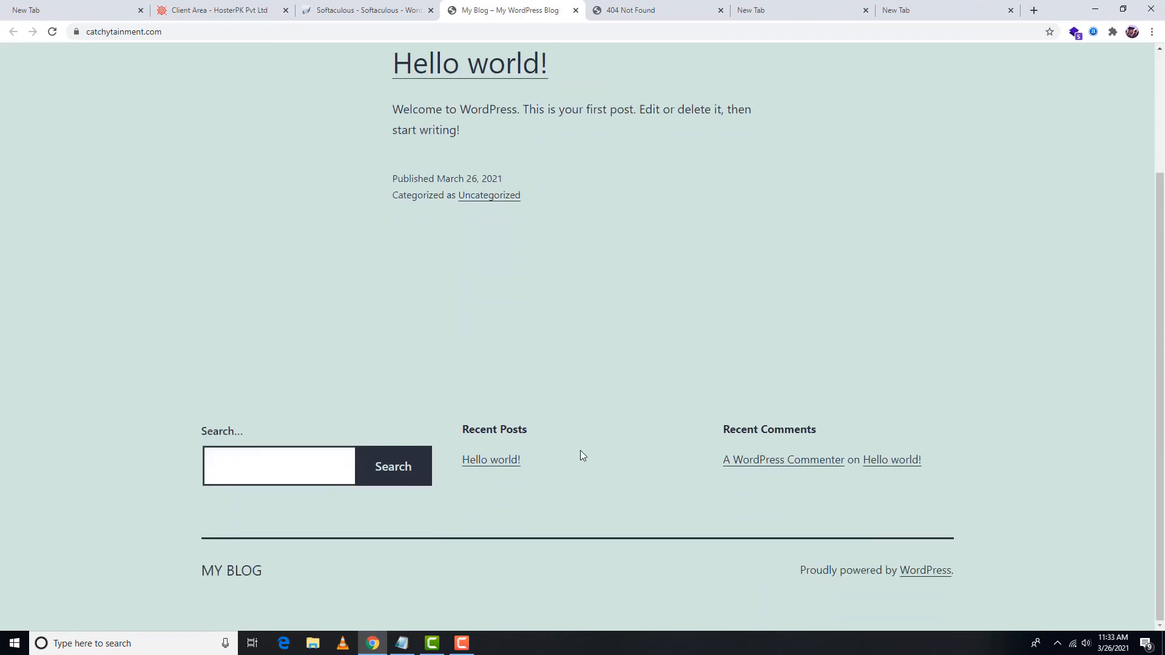
scroll(580, 450, up, 3)
click(363, 4)
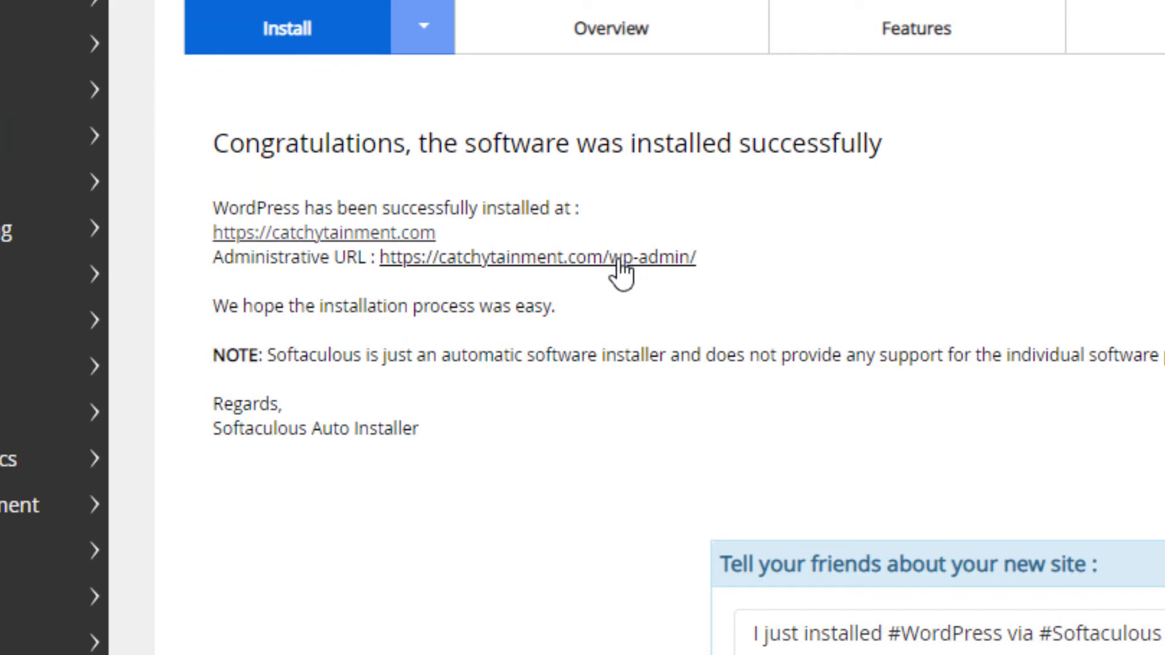
click(607, 263)
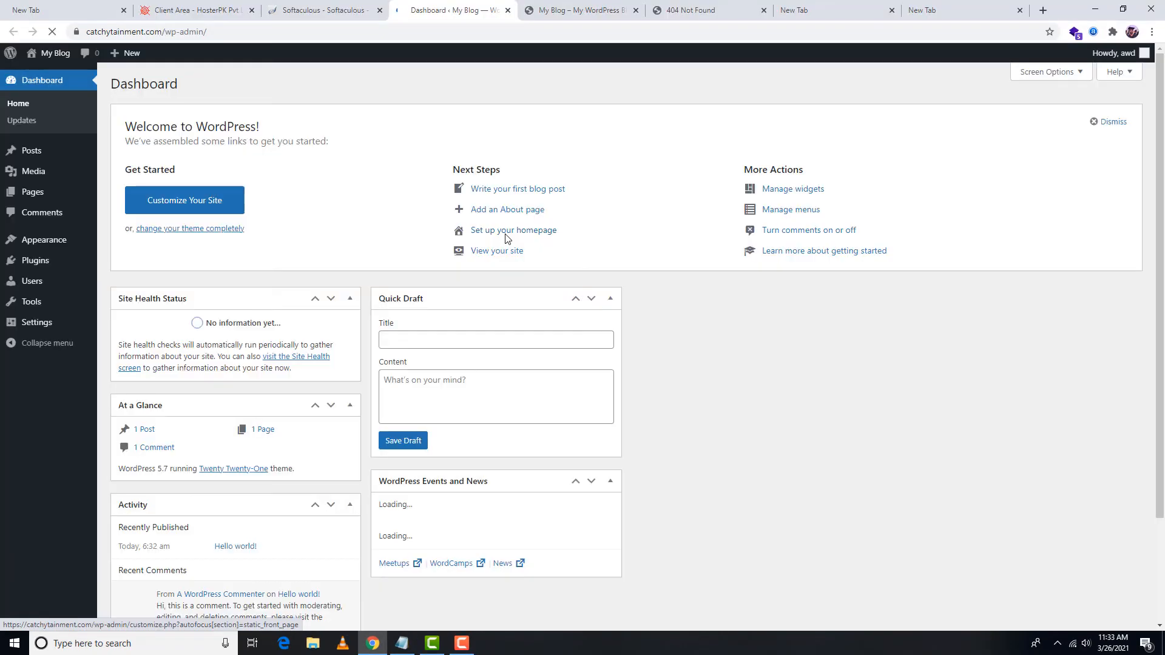
scroll(740, 186, down, 1)
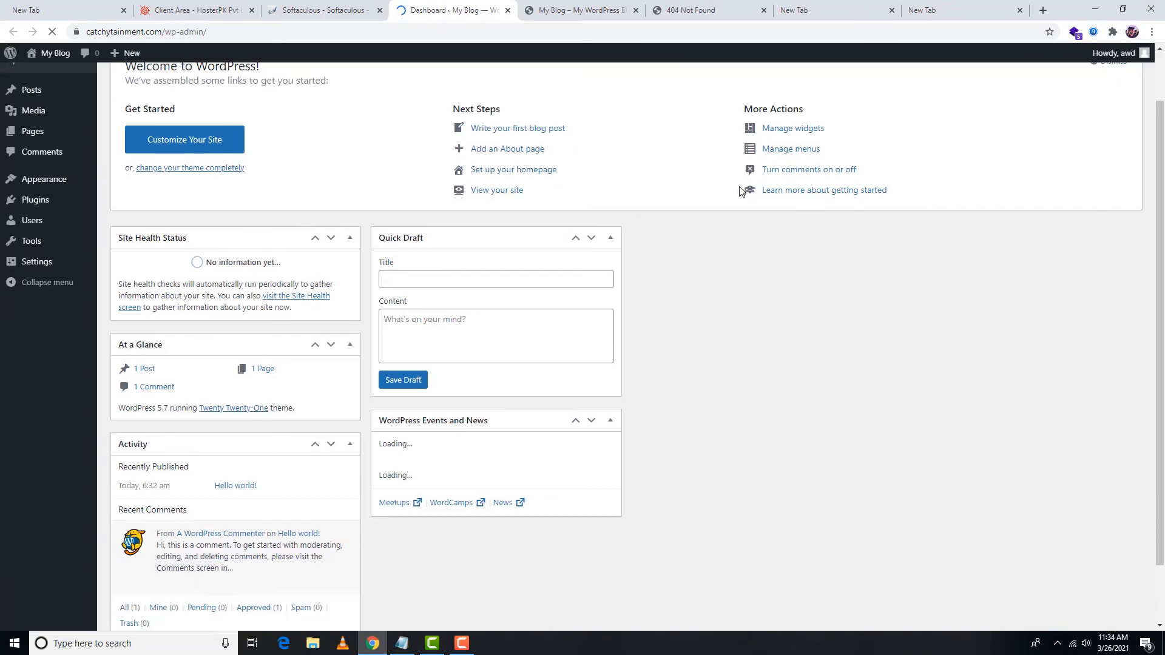
scroll(740, 187, up, 1)
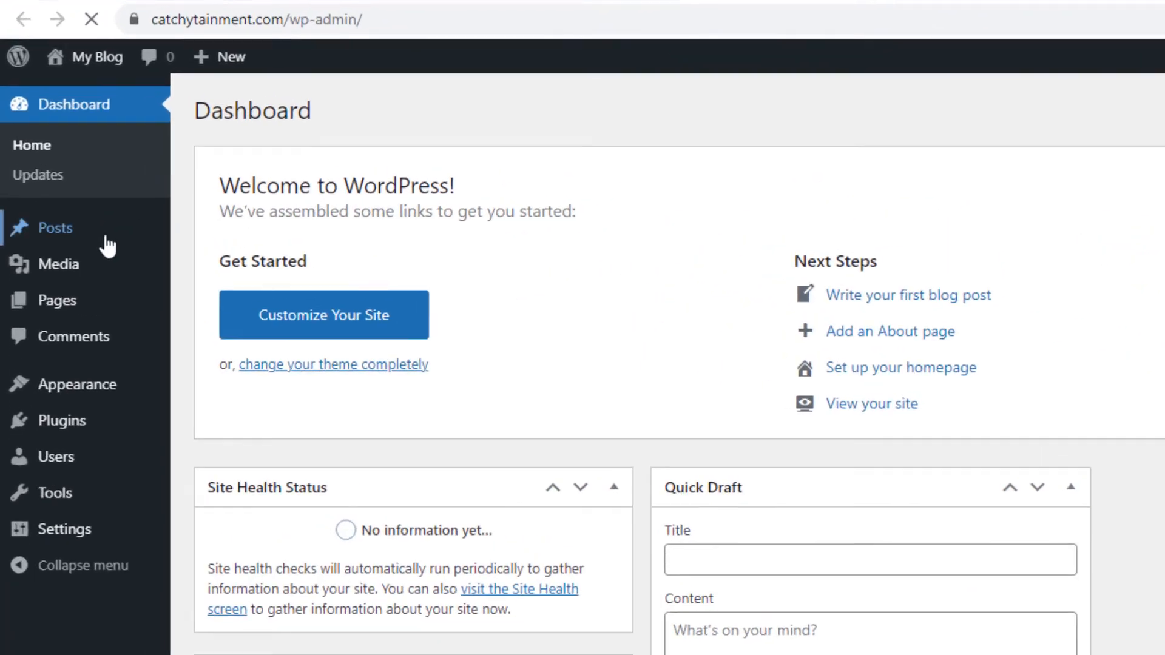